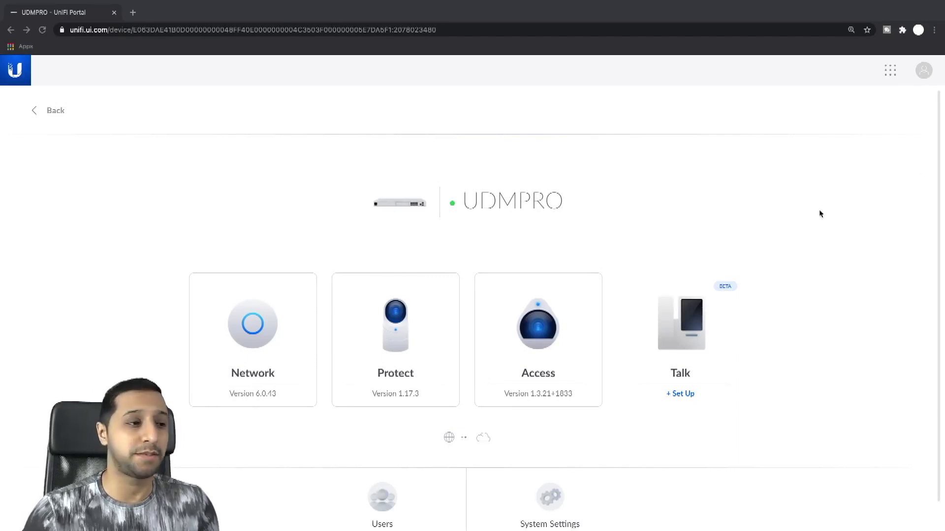
# Step: Open the IOT WiFi network's editor in Network's WiFi settings with Advanced expanded
pyautogui.click(263, 325)
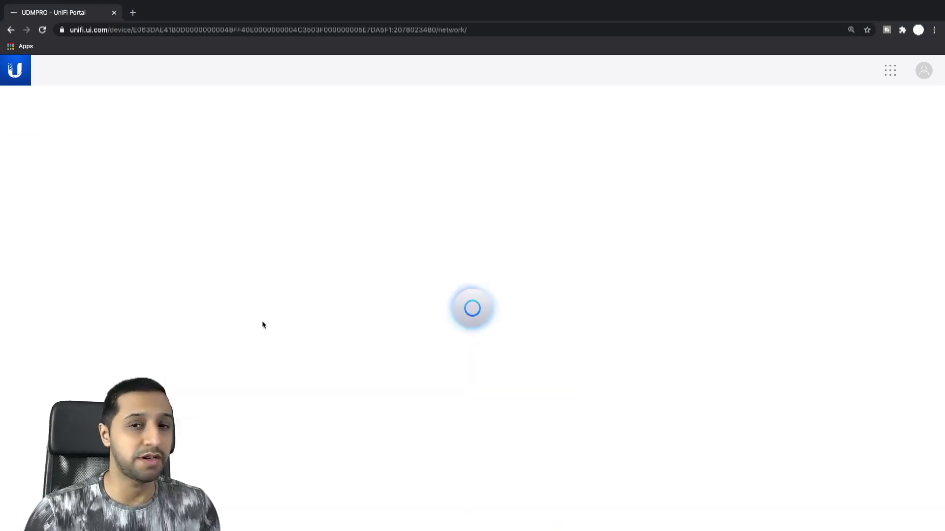
pyautogui.click(16, 402)
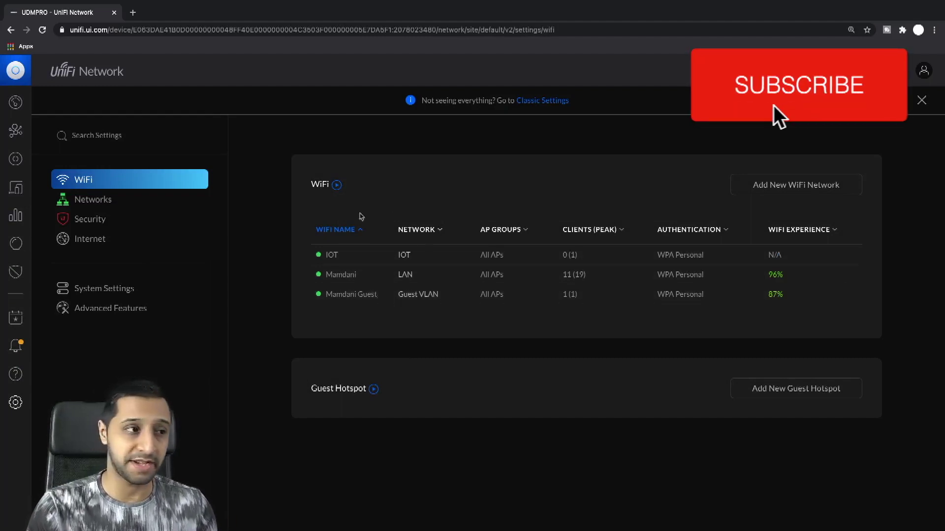
pyautogui.click(784, 255)
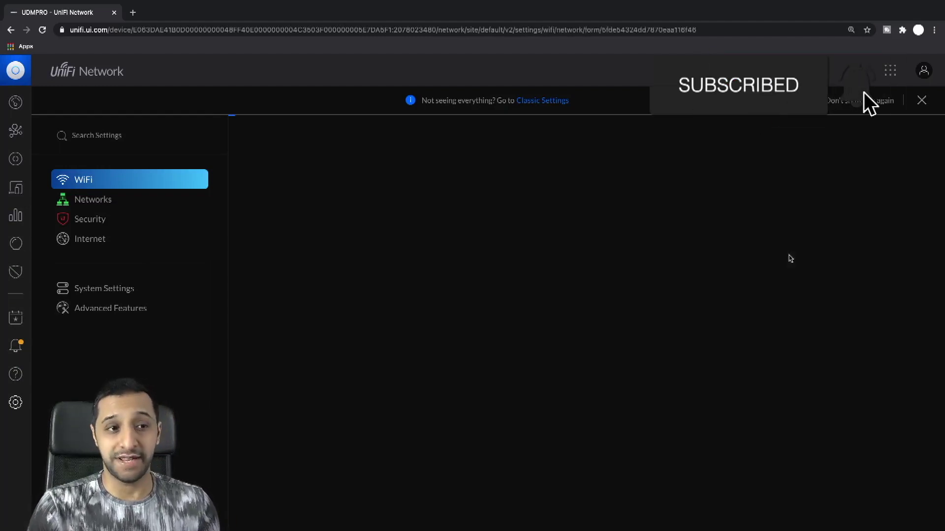
pyautogui.click(765, 383)
pyautogui.scroll(-20, 744, 381)
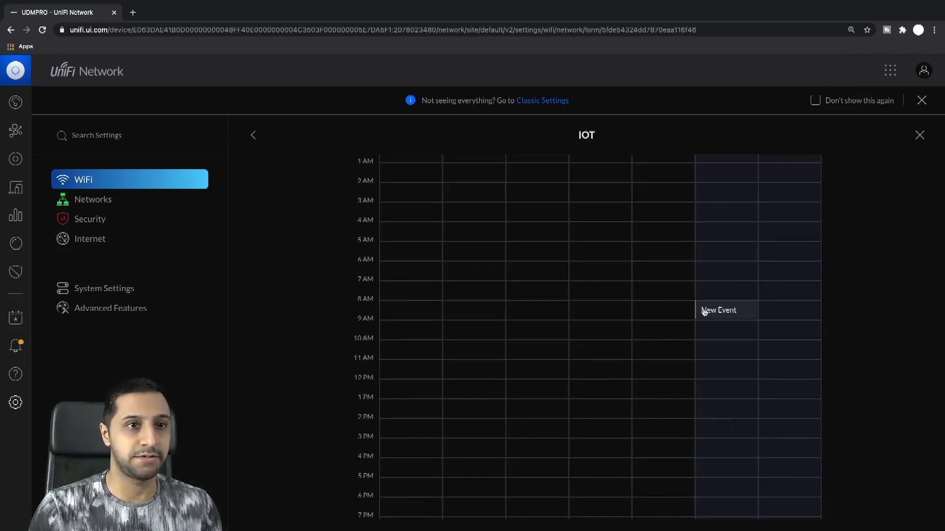
# Step: Add a Sunday 10:00–11:00 AM outage in the WiFi Scheduler and apply the IOT changes
pyautogui.moveTo(857, 4)
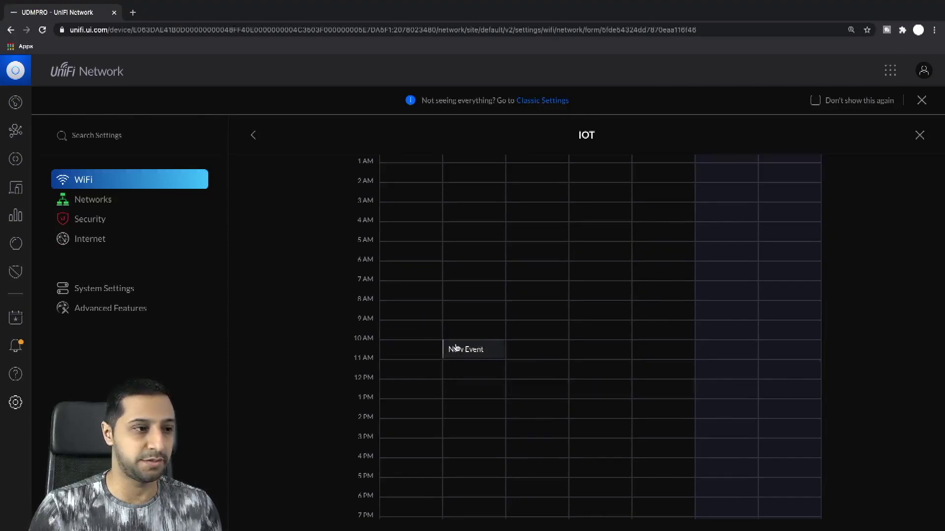
pyautogui.click(777, 353)
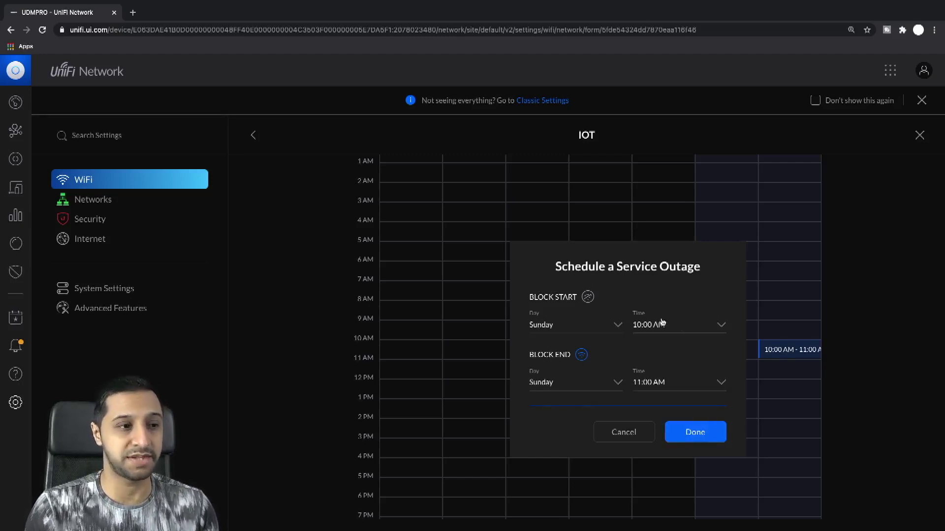
pyautogui.click(705, 432)
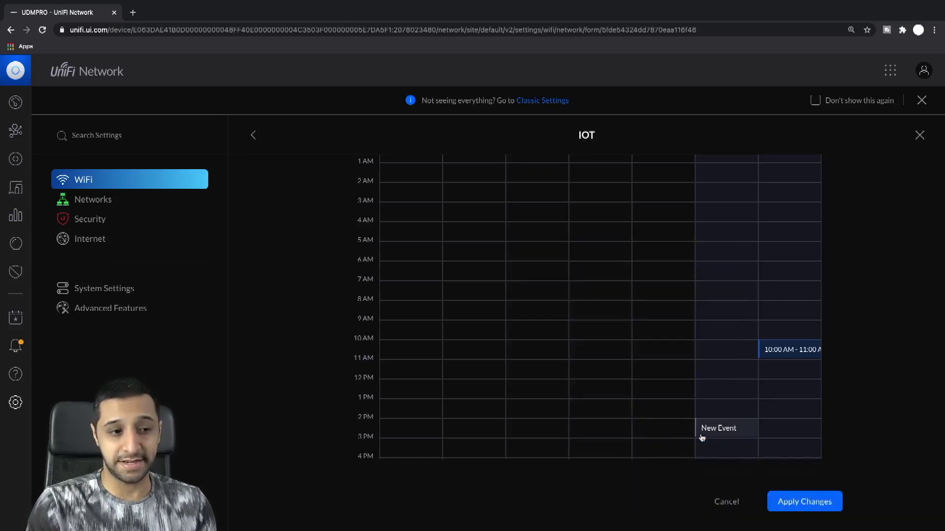
pyautogui.click(796, 502)
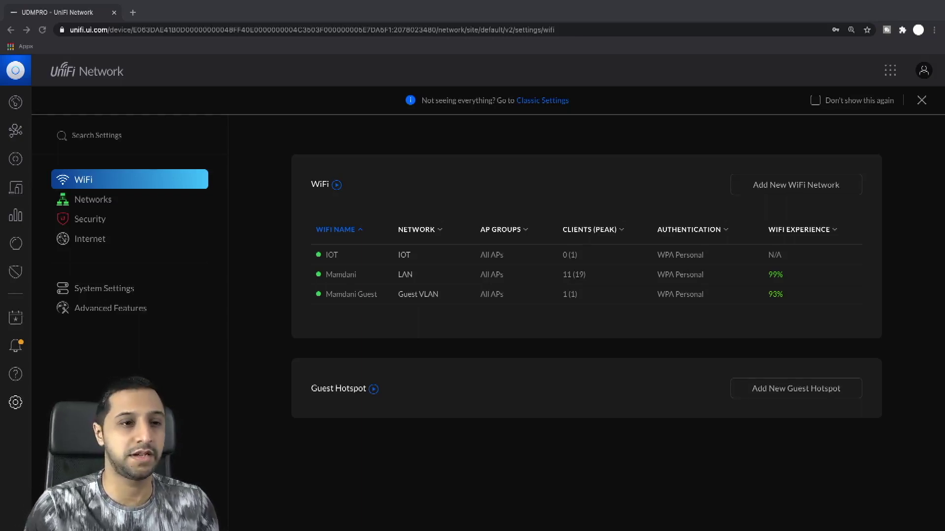
# Step: Switch to the Mac's System Preferences Network pane
pyautogui.hotkey('ctrl', 'Left')
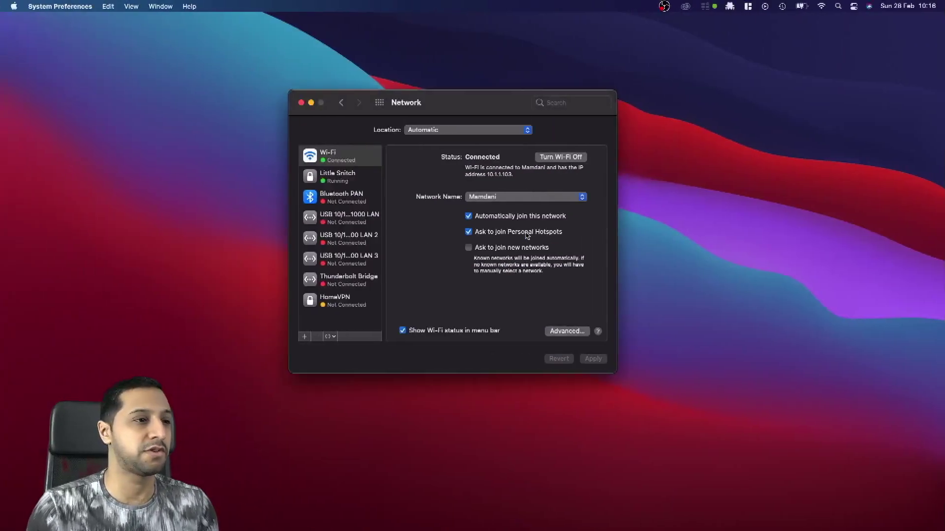
pyautogui.click(488, 199)
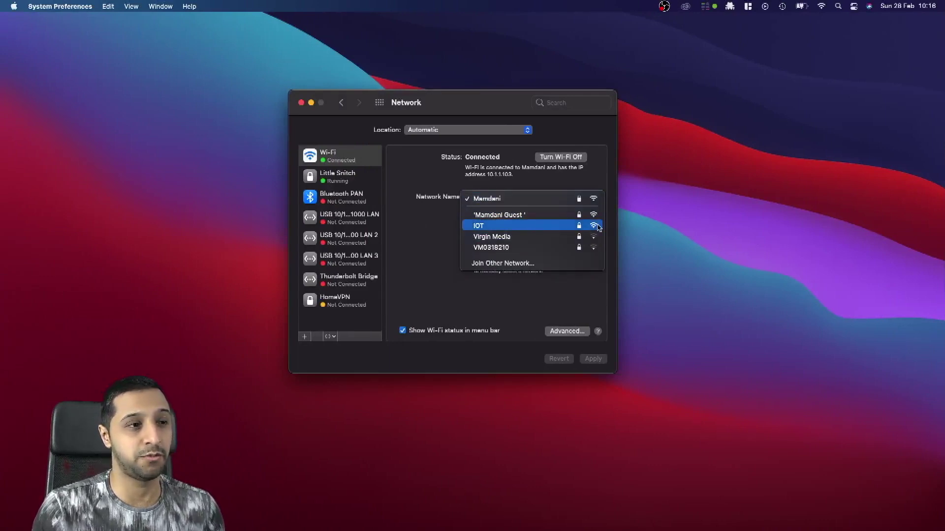
pyautogui.click(545, 231)
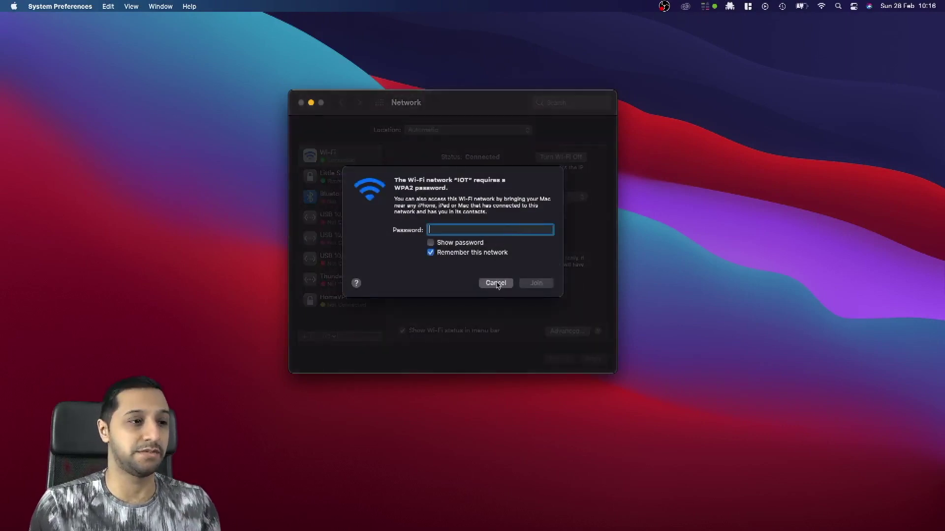
pyautogui.click(495, 284)
pyautogui.click(529, 198)
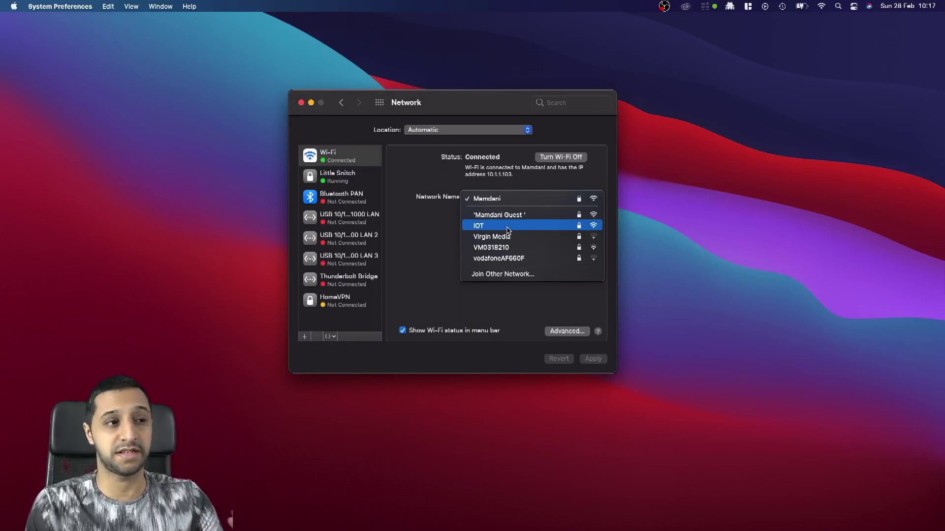
pyautogui.click(502, 325)
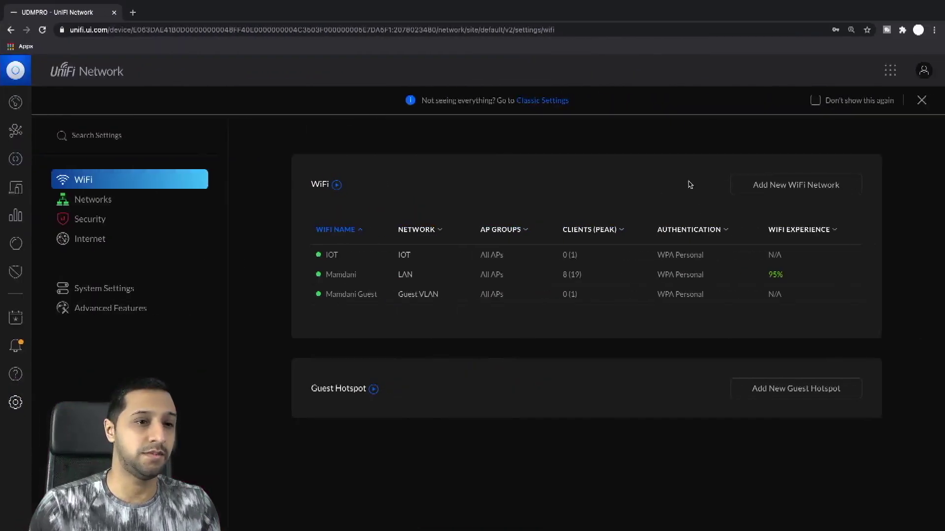
# Step: Open IOT's Sunday outage event in the WiFi Scheduler for editing
pyautogui.click(791, 248)
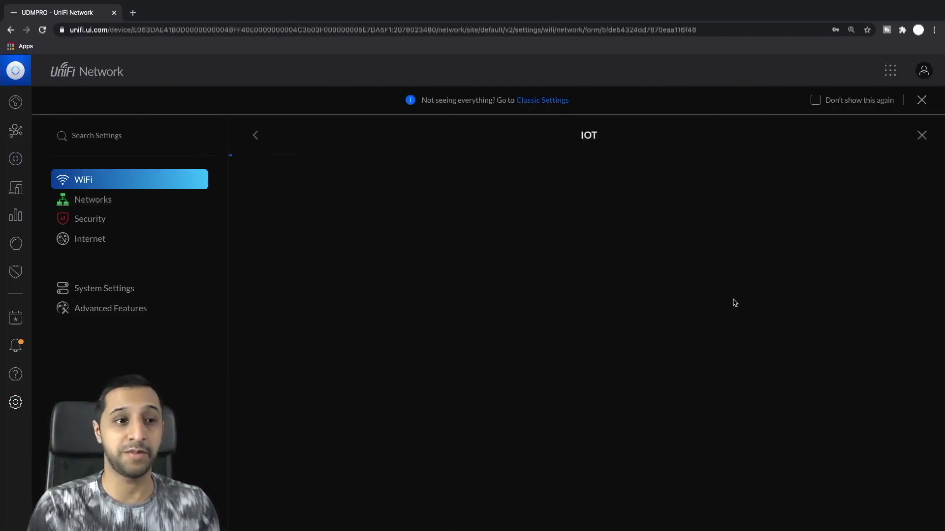
pyautogui.click(826, 383)
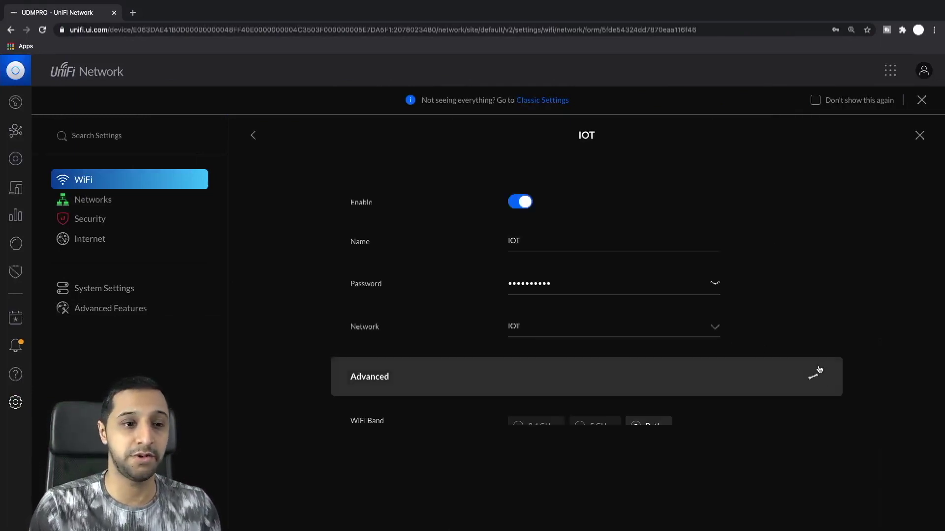
pyautogui.scroll(-15, 788, 369)
pyautogui.scroll(3, 785, 367)
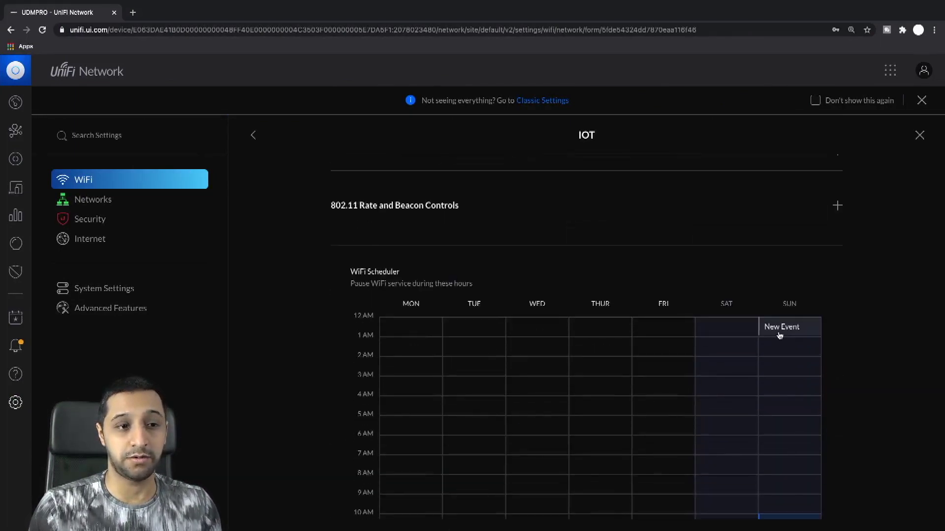
pyautogui.scroll(4, 785, 374)
pyautogui.scroll(-7, 787, 416)
pyautogui.click(788, 394)
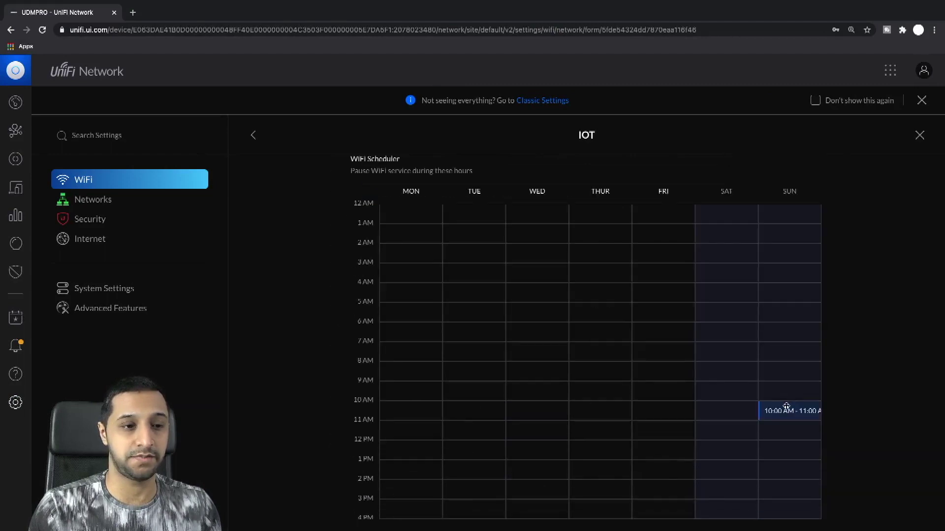
# Step: Extend the Sunday block to 12:00 AM–11:59 PM, apply it, and show the Mac's Wi-Fi list
pyautogui.click(668, 386)
pyautogui.click(664, 416)
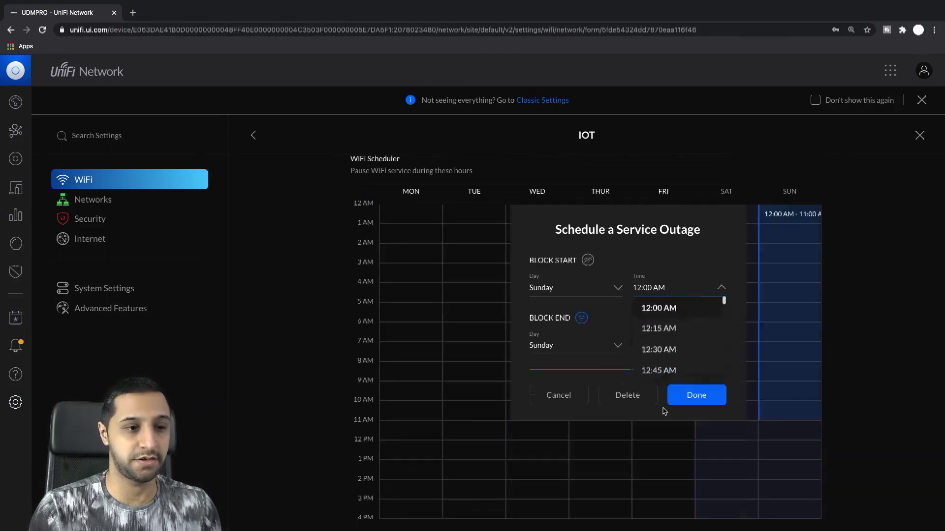
pyautogui.click(665, 344)
pyautogui.scroll(-15, 671, 409)
pyautogui.scroll(-12, 671, 409)
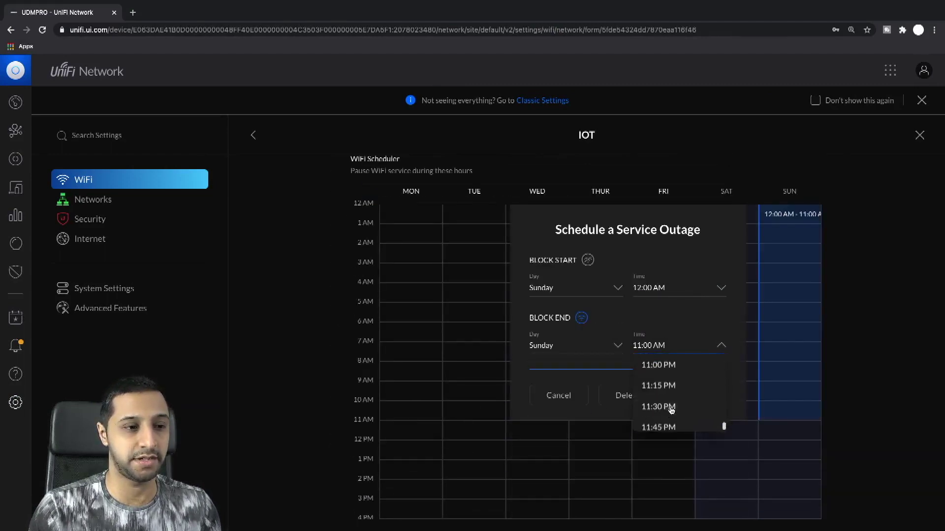
pyautogui.click(669, 422)
pyautogui.scroll(-3, 689, 413)
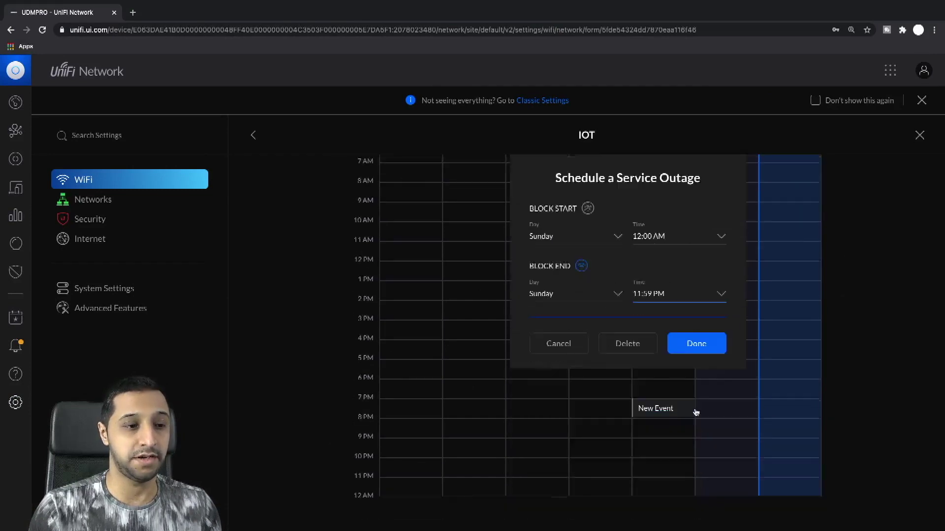
pyautogui.click(695, 324)
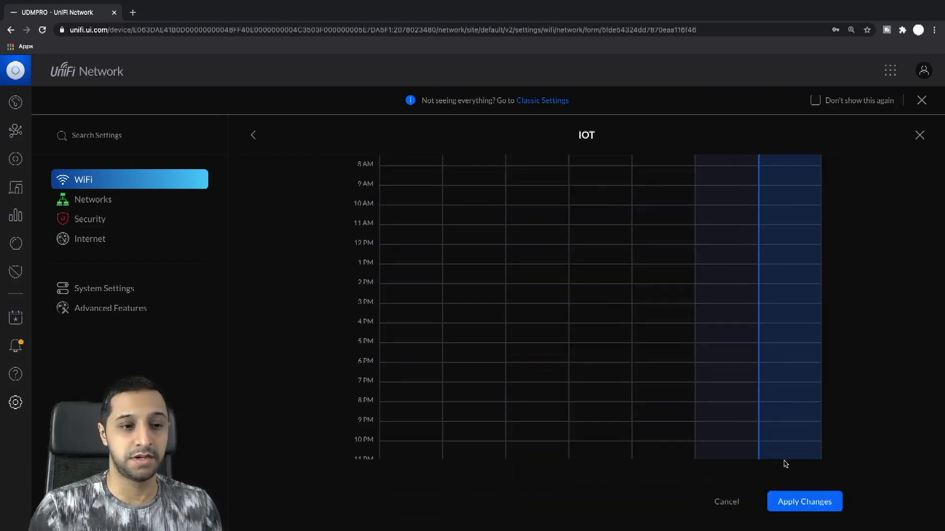
pyautogui.click(774, 500)
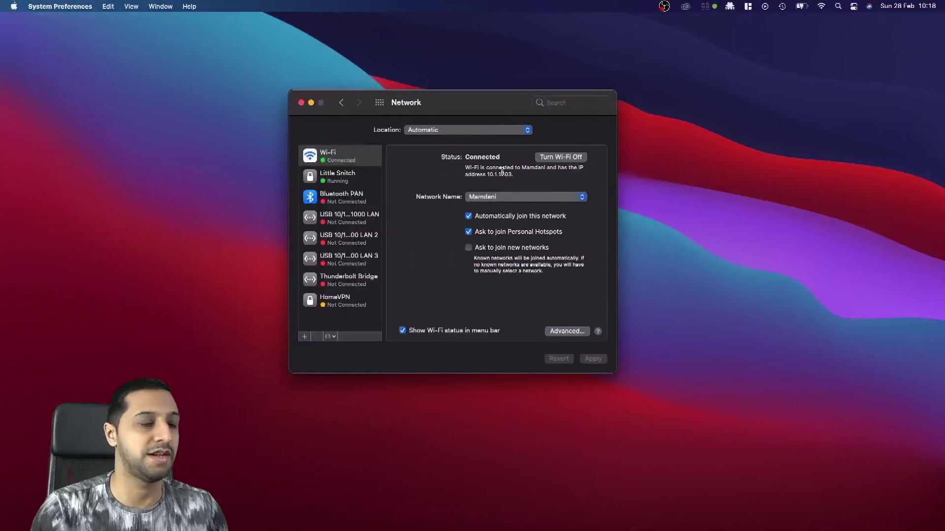
pyautogui.click(510, 198)
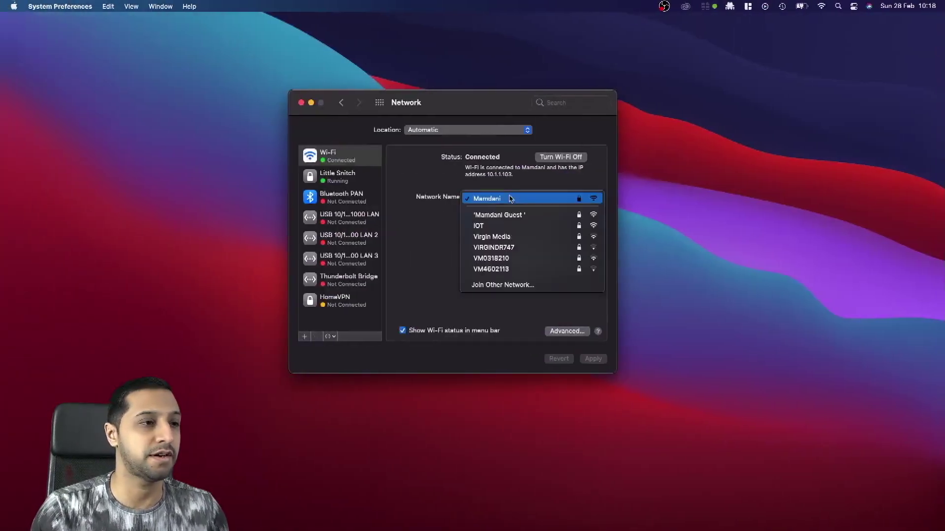
# Step: Turn the Mac's Wi-Fi off and on, confirm IOT is listed, and return to UniFi
pyautogui.click(565, 158)
pyautogui.click(564, 158)
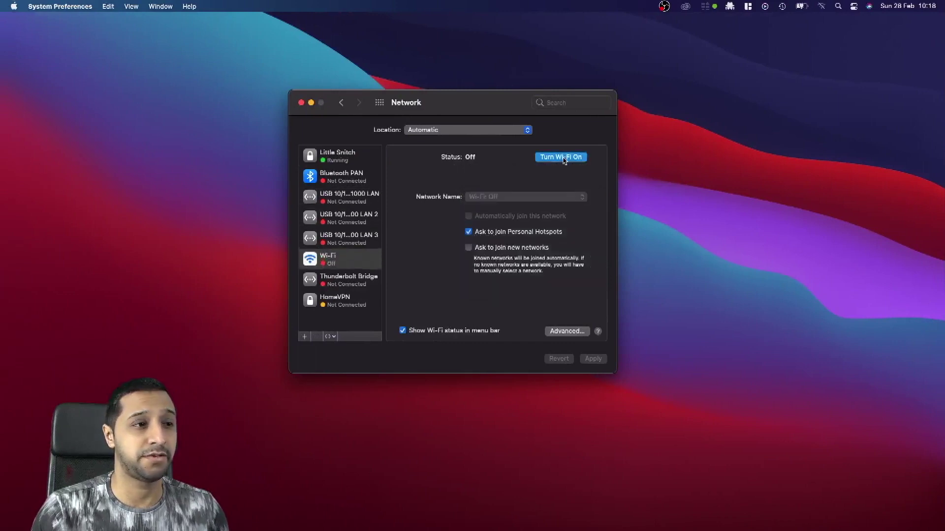
pyautogui.click(564, 159)
pyautogui.click(561, 203)
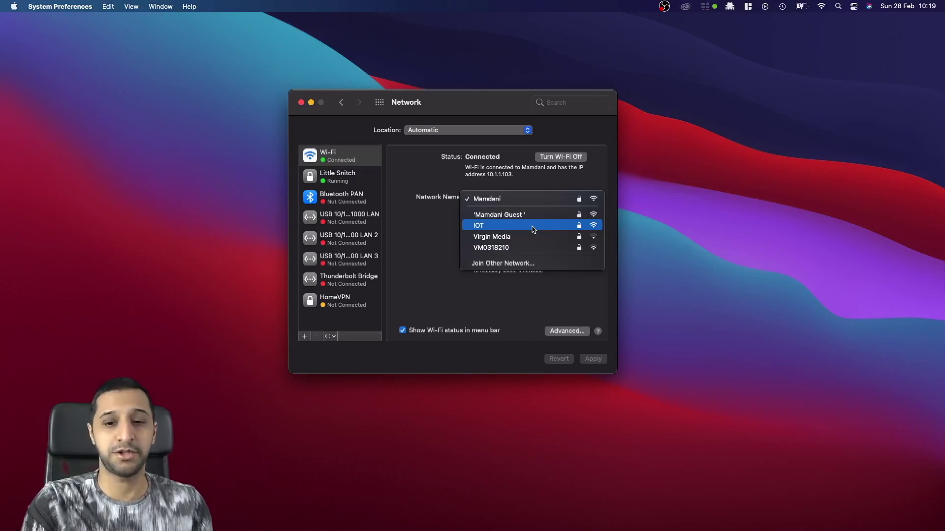
pyautogui.hotkey('ctrl', 'Right')
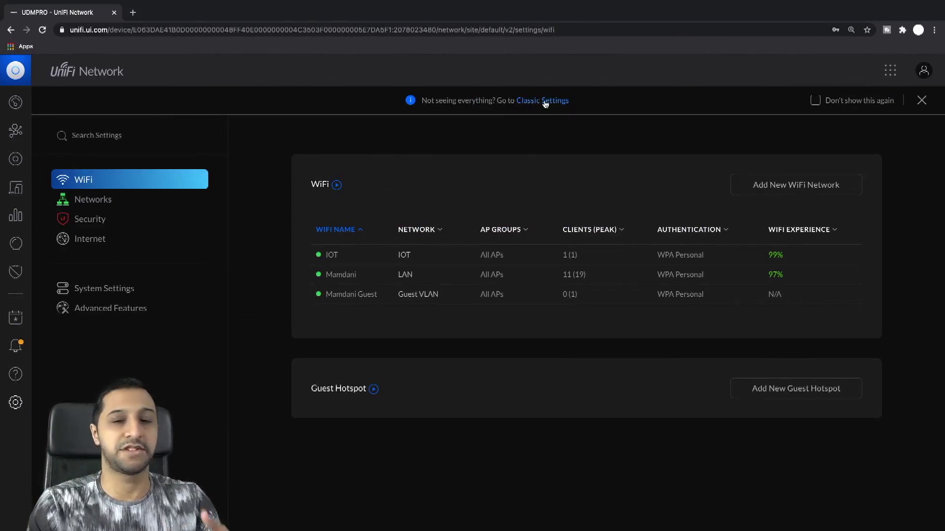
# Step: In Classic Settings, edit the IOT wireless network and enable Reverse WLAN schedule
pyautogui.click(544, 104)
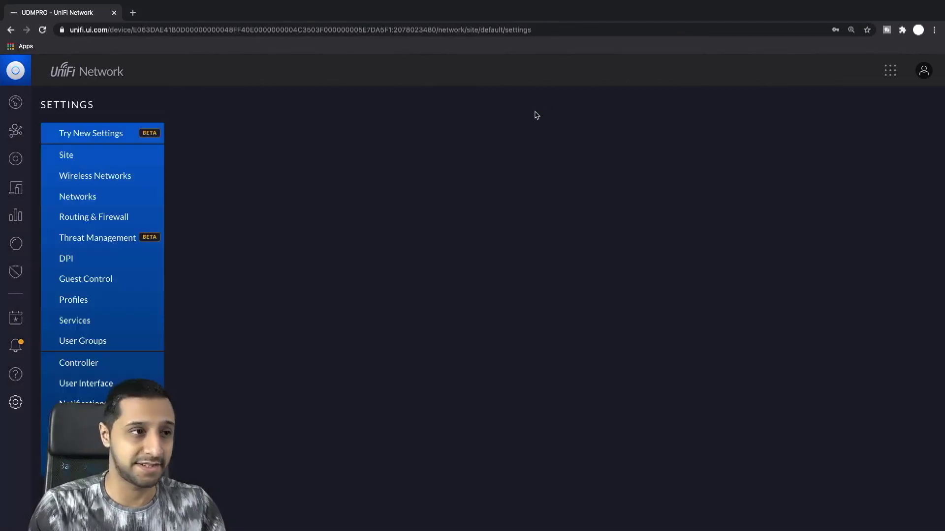
pyautogui.click(95, 177)
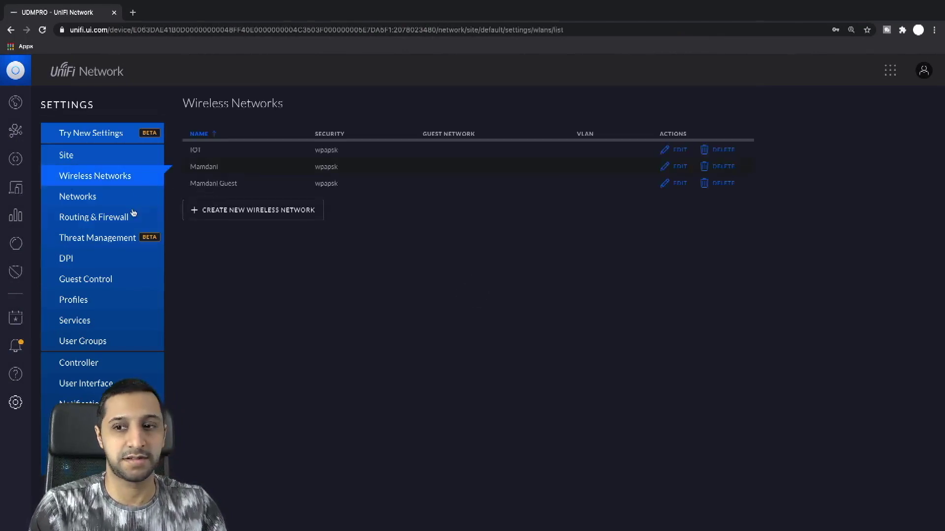
pyautogui.click(674, 150)
pyautogui.scroll(-15, 514, 381)
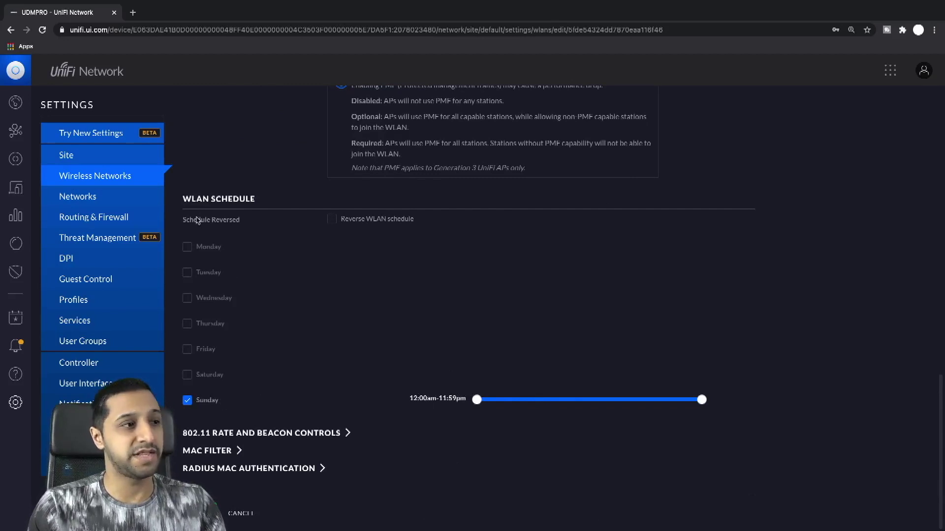
pyautogui.click(333, 225)
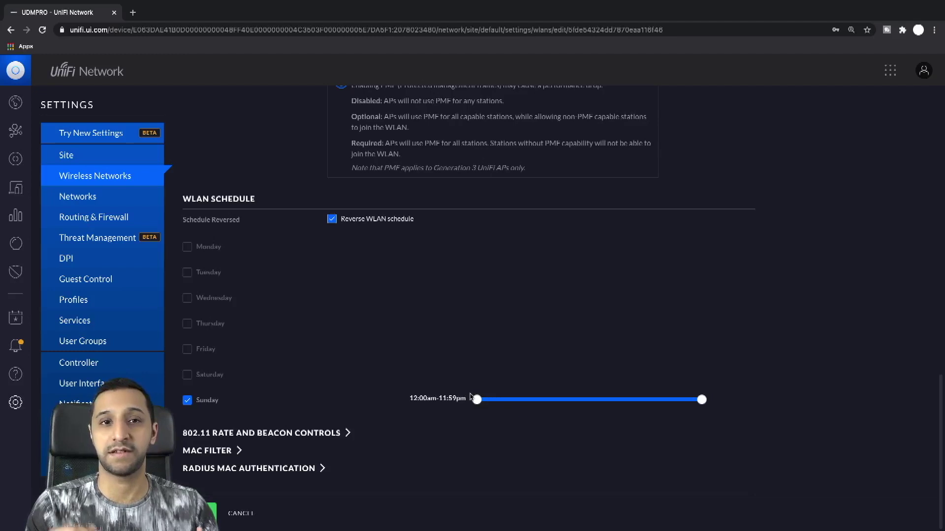
# Step: Add Monday to the WLAN schedule and drag its window to 9:00am–5:00pm
pyautogui.click(187, 247)
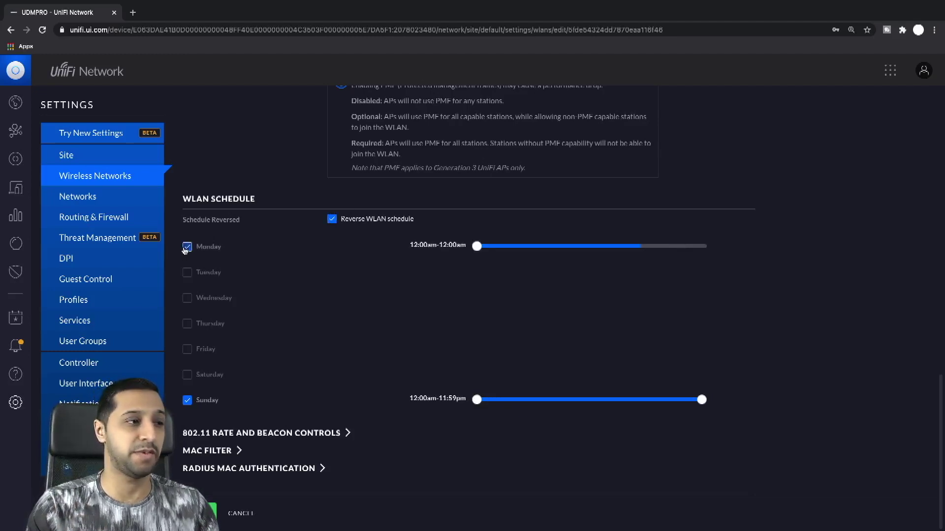
pyautogui.click(482, 246)
pyautogui.moveTo(482, 247); pyautogui.dragTo(752, 225)
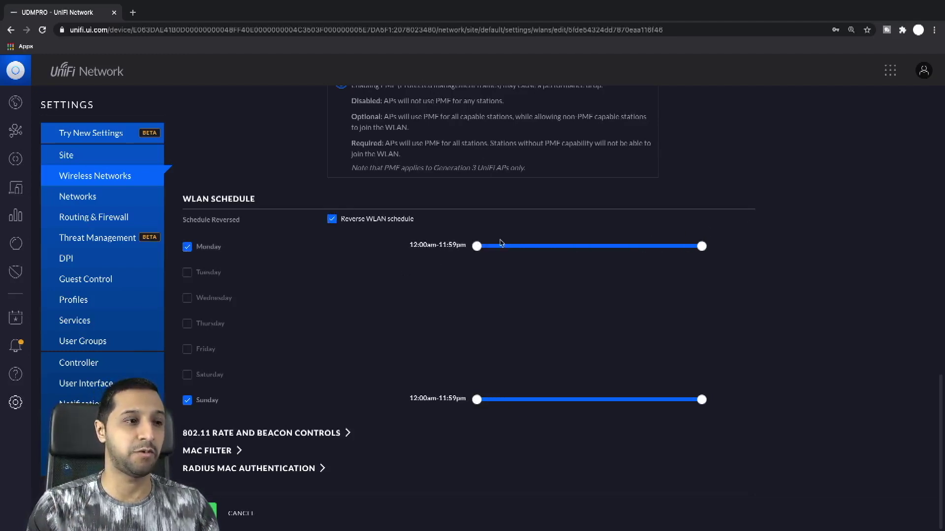
pyautogui.moveTo(477, 246); pyautogui.dragTo(561, 250)
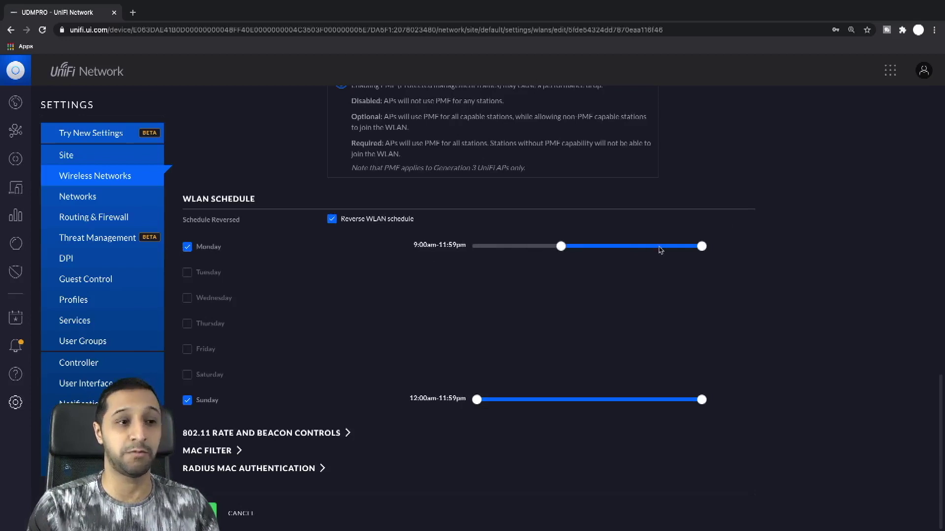
pyautogui.moveTo(702, 250); pyautogui.dragTo(637, 248)
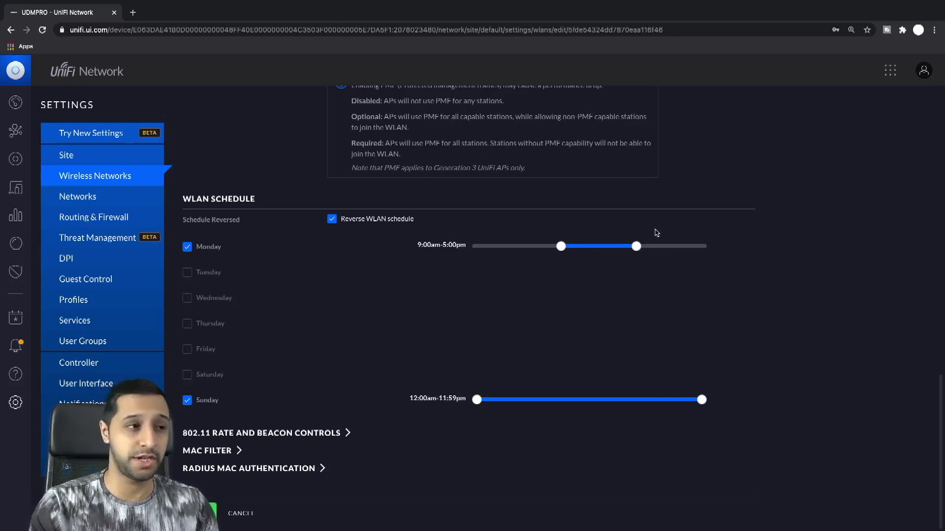
# Step: Untick reverse schedule, shift Monday to 2:30am–3:30pm, remove Monday, and re-enable Reverse WLAN schedule
pyautogui.click(334, 220)
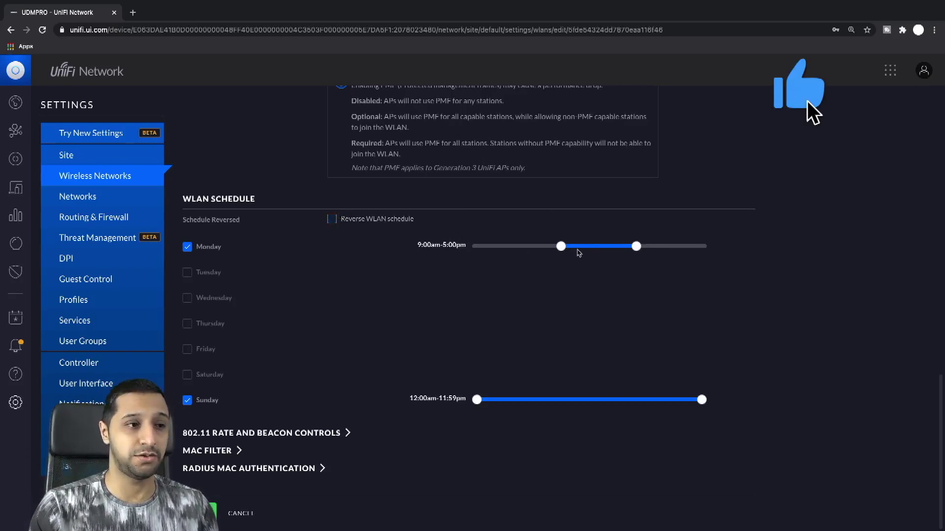
pyautogui.moveTo(636, 246); pyautogui.dragTo(622, 246)
pyautogui.moveTo(561, 246); pyautogui.dragTo(500, 246)
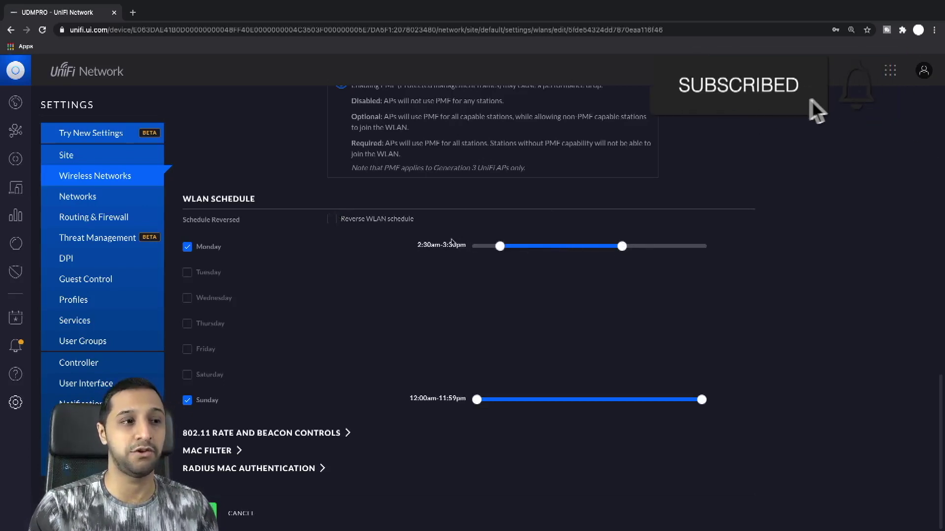
pyautogui.click(336, 221)
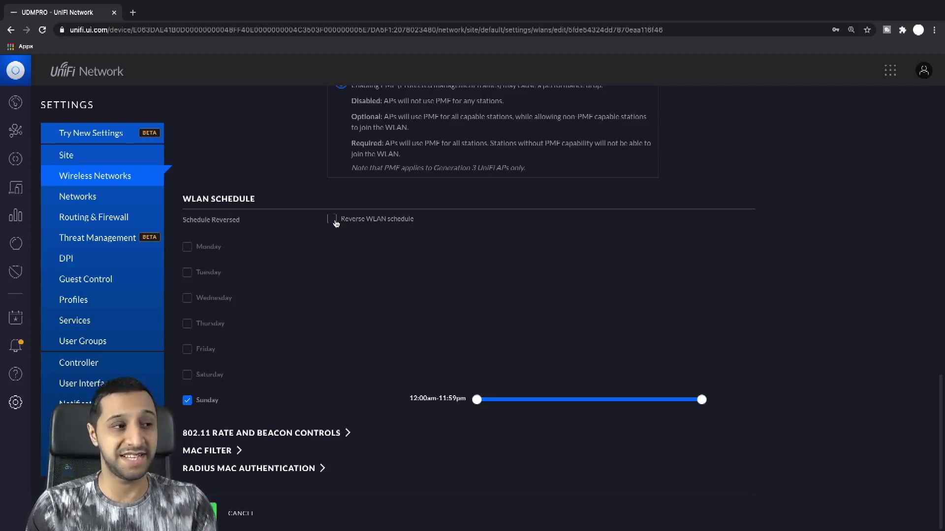
pyautogui.click(335, 223)
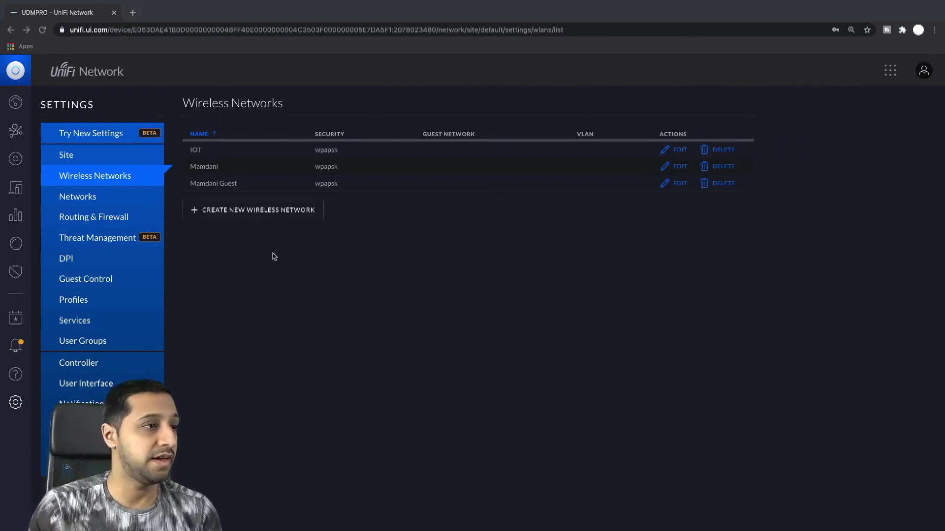
pyautogui.hotkey('ctrl', 'Left')
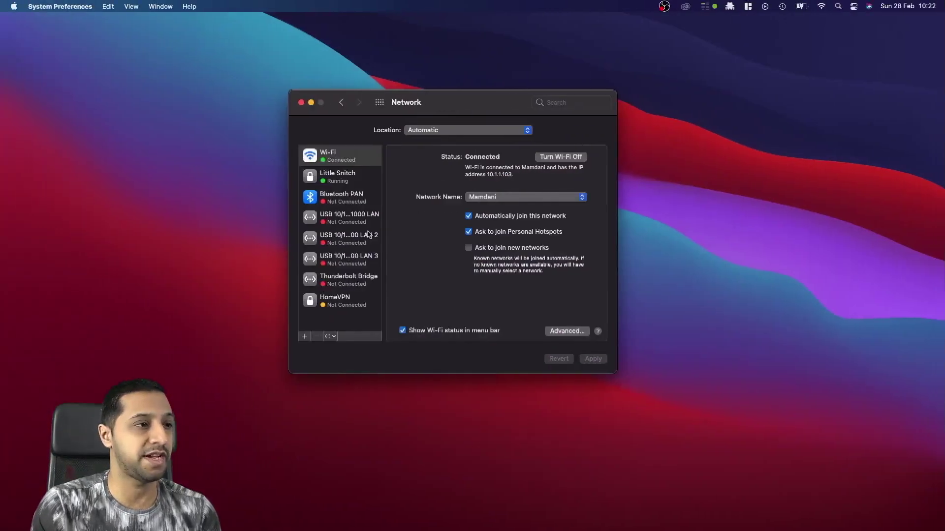
pyautogui.click(491, 197)
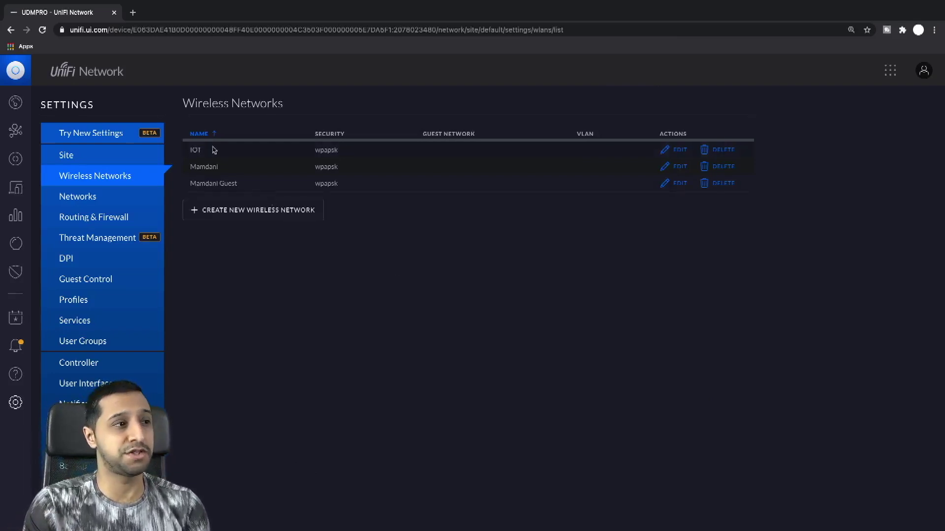
pyautogui.click(683, 155)
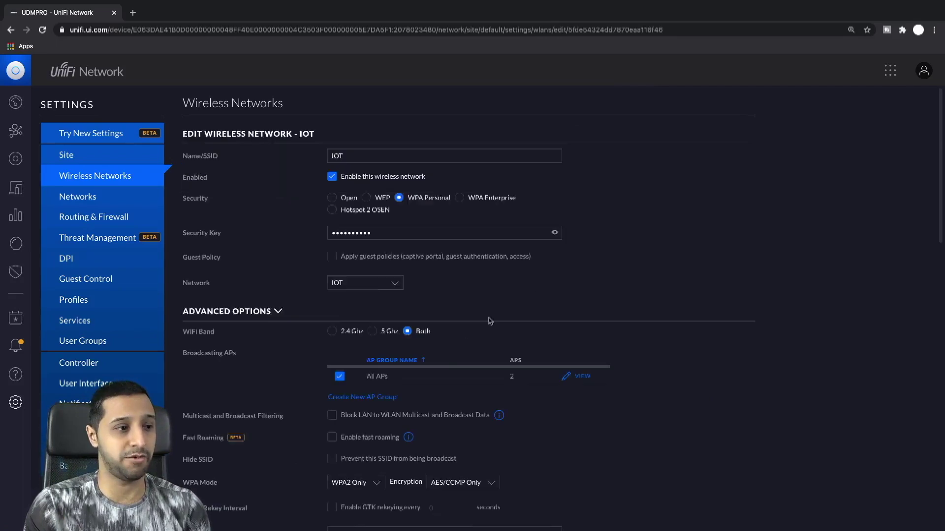
pyautogui.scroll(-15, 433, 384)
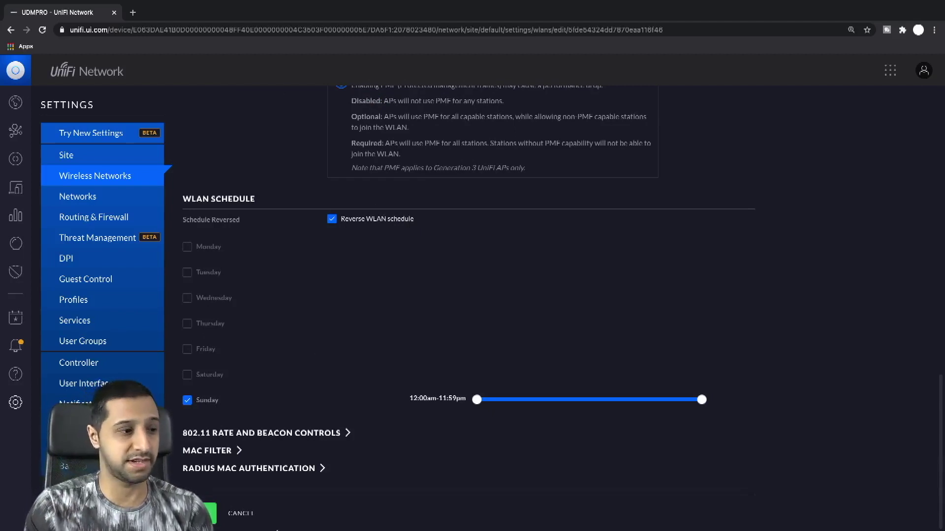
pyautogui.click(227, 512)
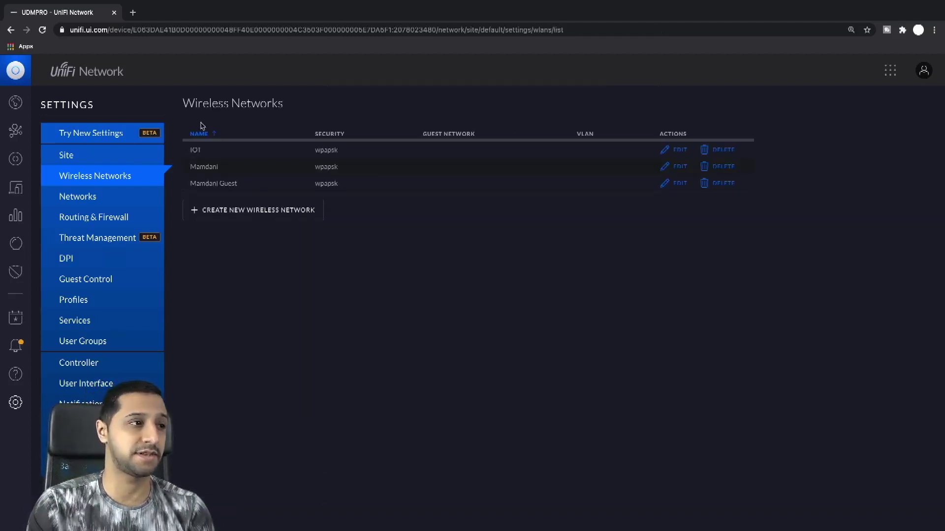
# Step: In the new interface, delete IOT's all-day Sunday outage from the WiFi Scheduler and apply
pyautogui.click(127, 138)
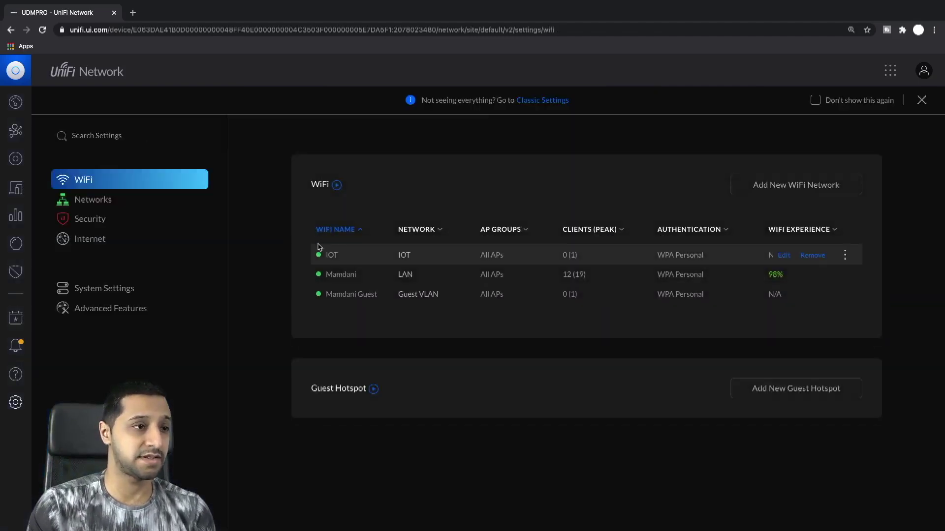
pyautogui.click(784, 258)
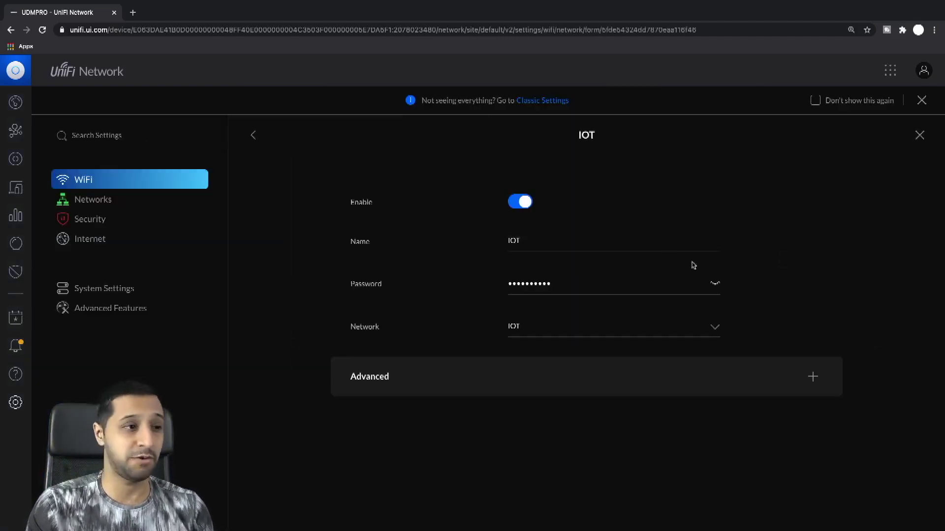
pyautogui.click(654, 379)
pyautogui.scroll(-15, 655, 380)
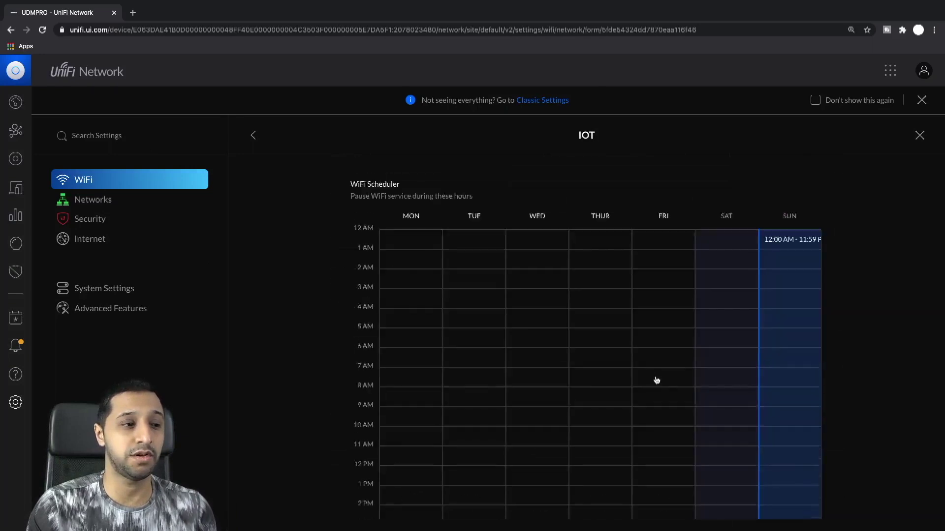
pyautogui.scroll(6, 654, 379)
pyautogui.scroll(-7, 785, 364)
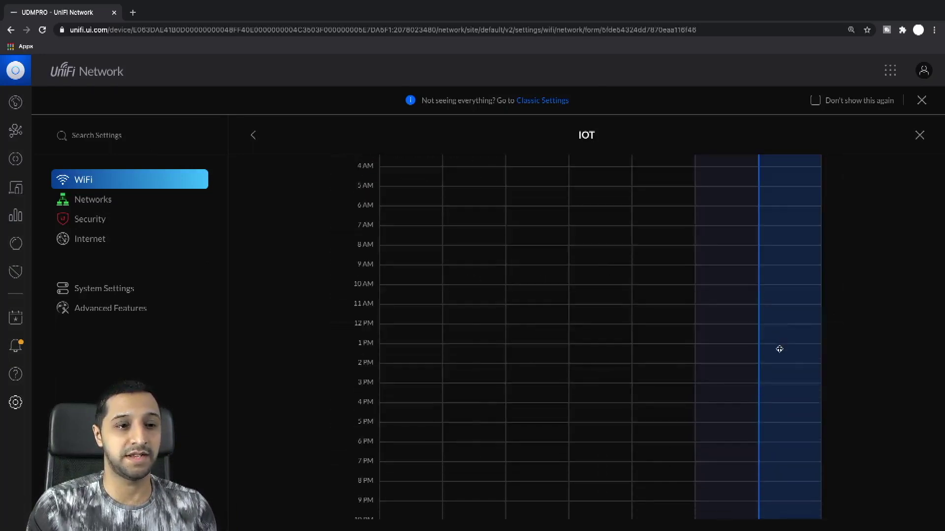
pyautogui.click(776, 251)
pyautogui.click(626, 409)
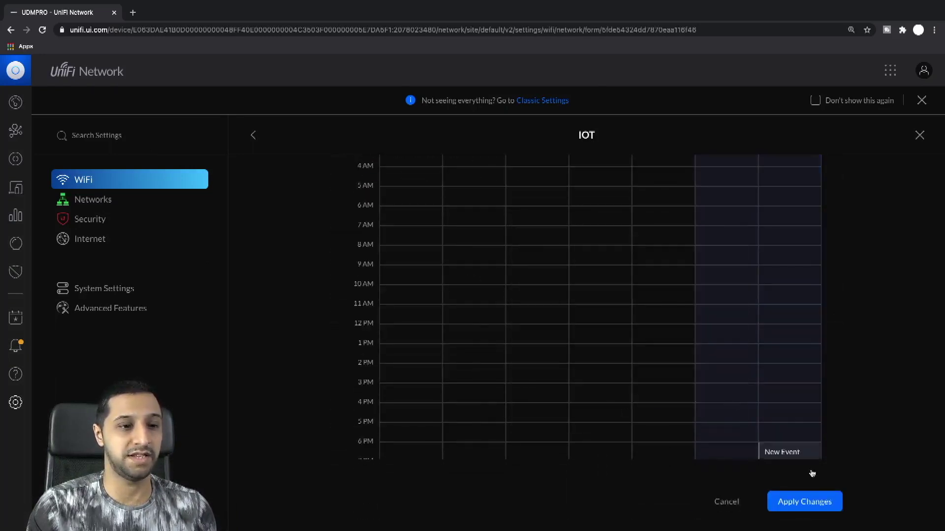
pyautogui.click(819, 501)
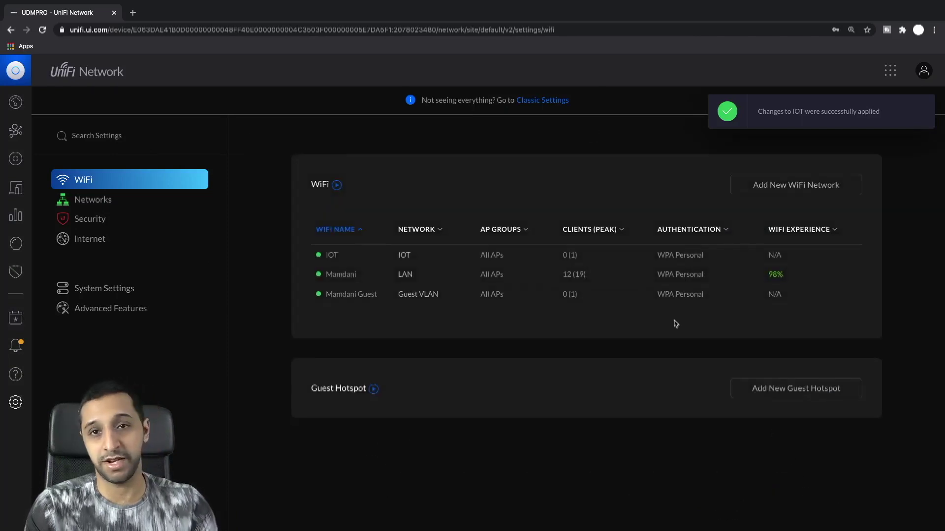
pyautogui.moveTo(799, 262)
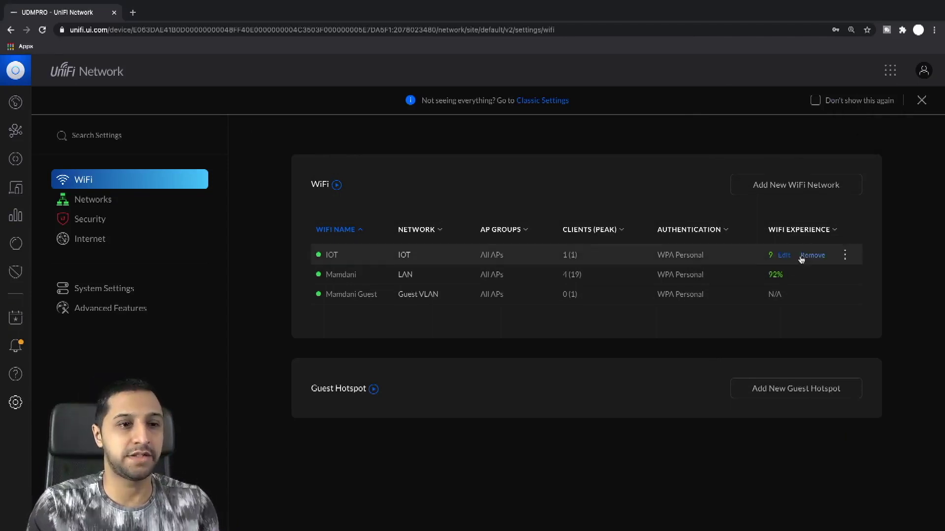
# Step: Add a Sunday 10:00–11:00 AM outage to IOT's WiFi Scheduler and apply the change
pyautogui.click(785, 256)
pyautogui.click(564, 370)
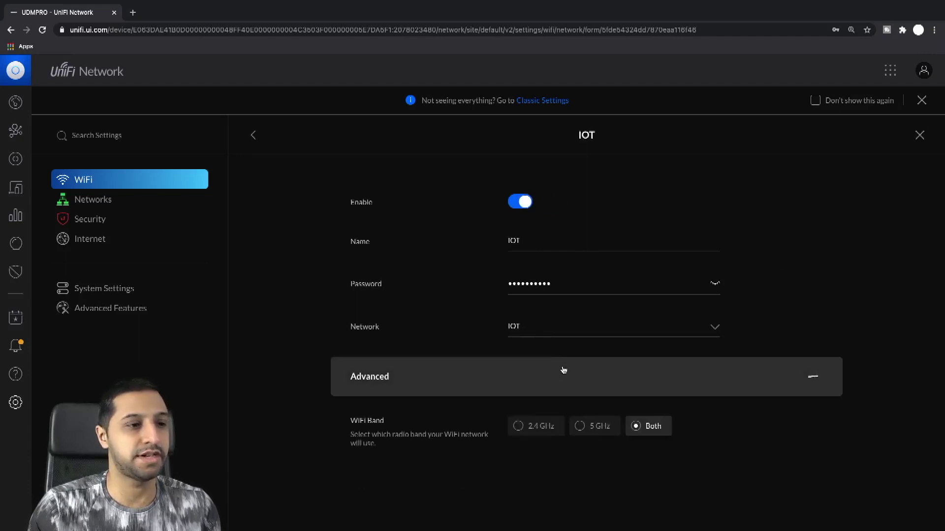
pyautogui.scroll(-15, 563, 370)
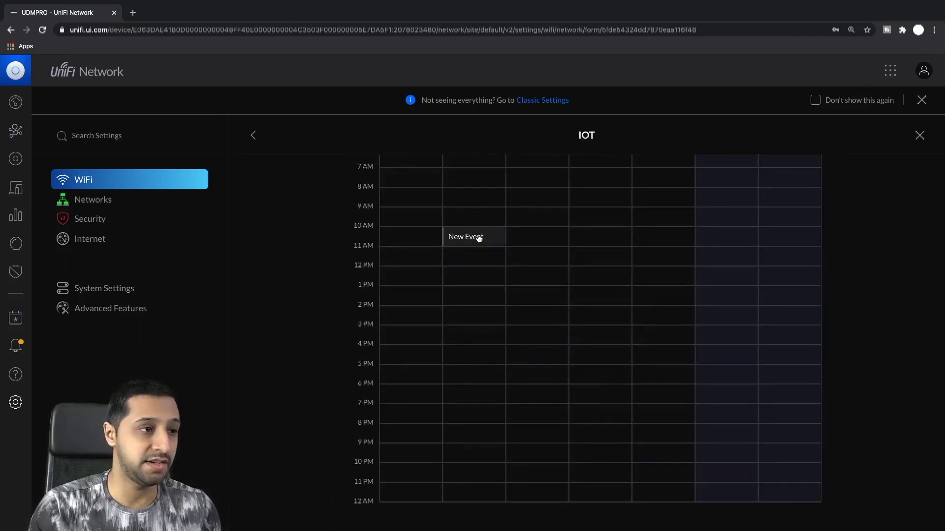
pyautogui.click(788, 238)
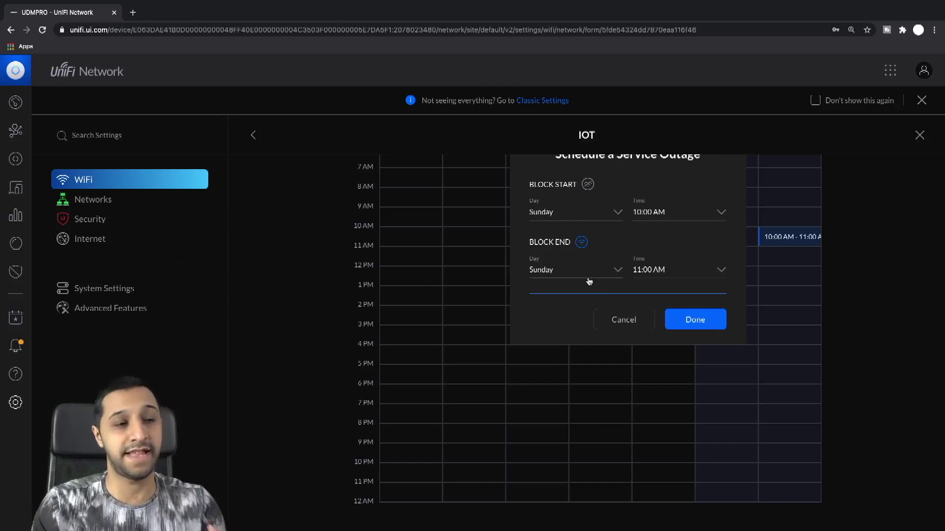
pyautogui.click(689, 323)
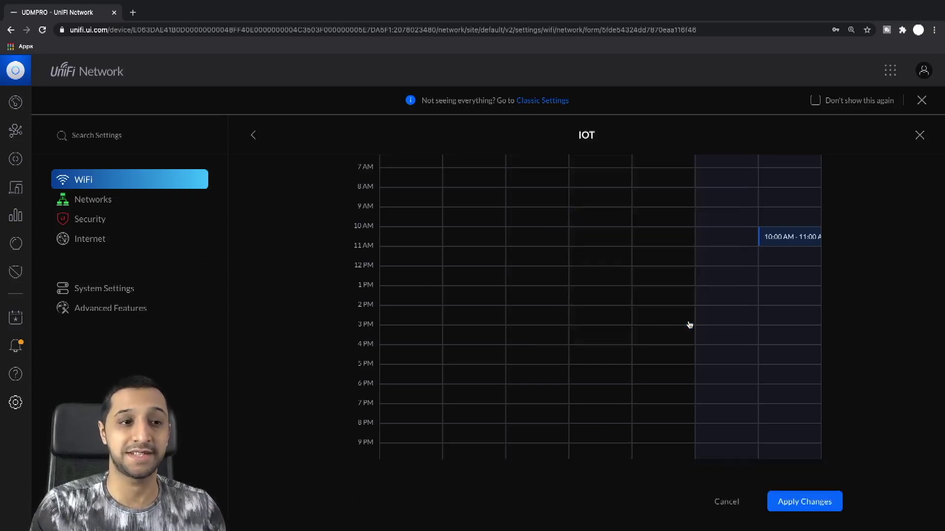
pyautogui.click(793, 507)
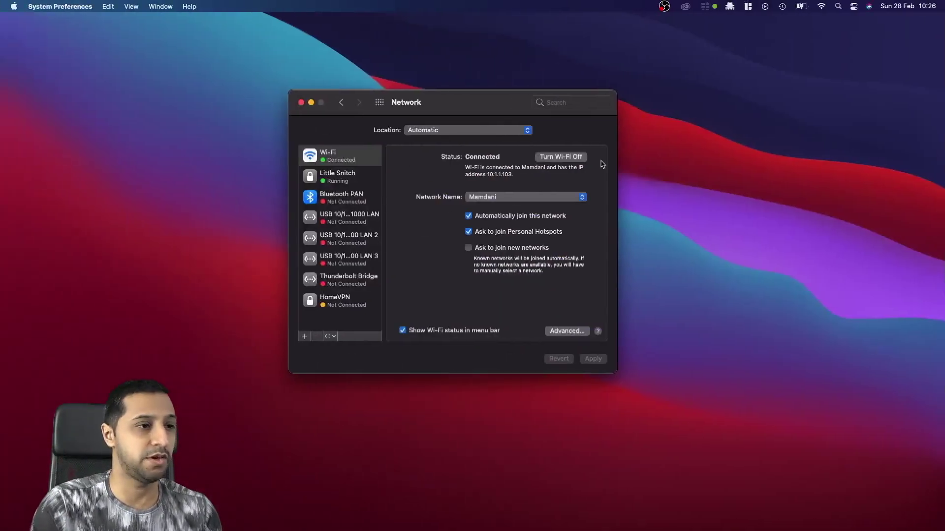
# Step: Check the Mac's Wi-Fi list, then add a Sunday 3:00–4:00 PM outage in IOT's scheduler
pyautogui.click(556, 198)
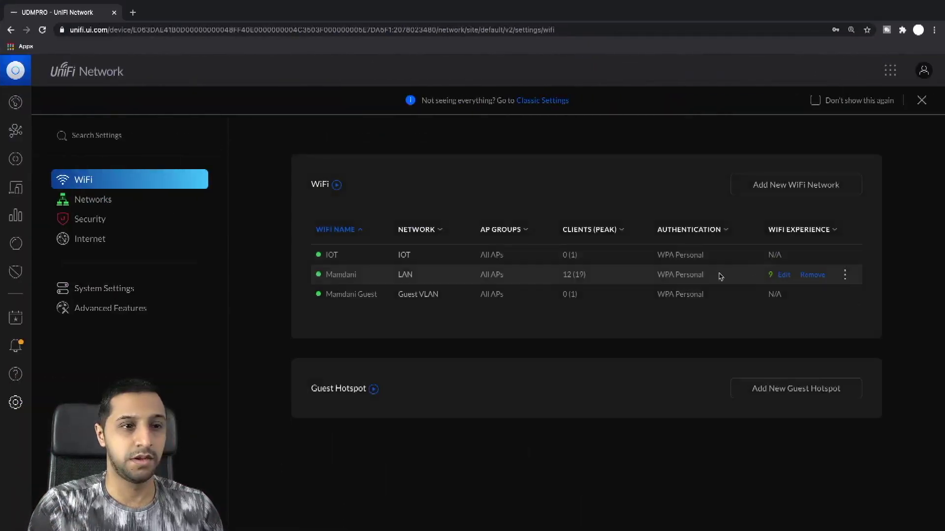
pyautogui.moveTo(789, 259)
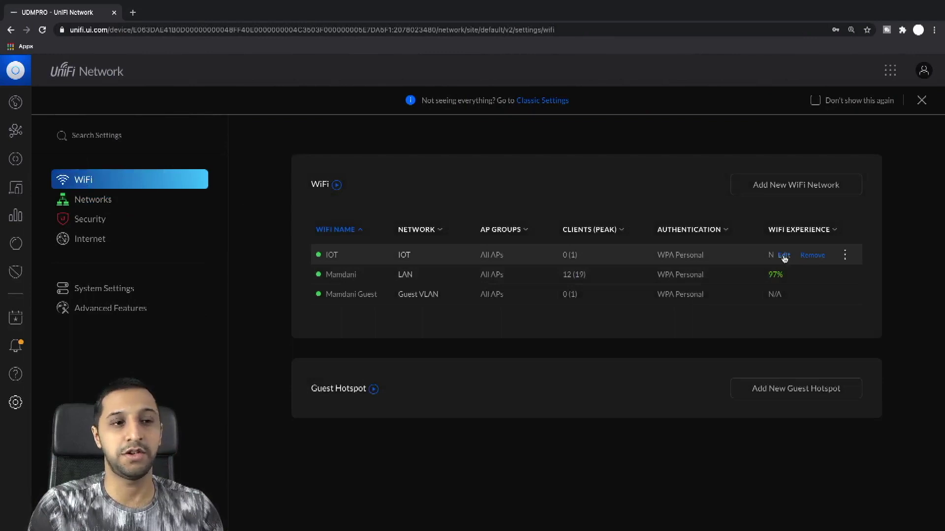
pyautogui.click(783, 255)
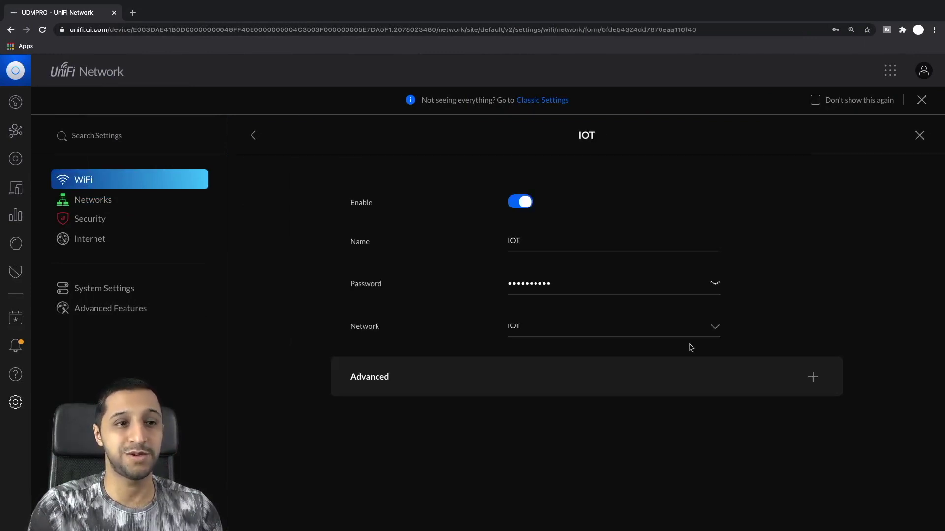
pyautogui.click(716, 377)
pyautogui.scroll(-10, 713, 371)
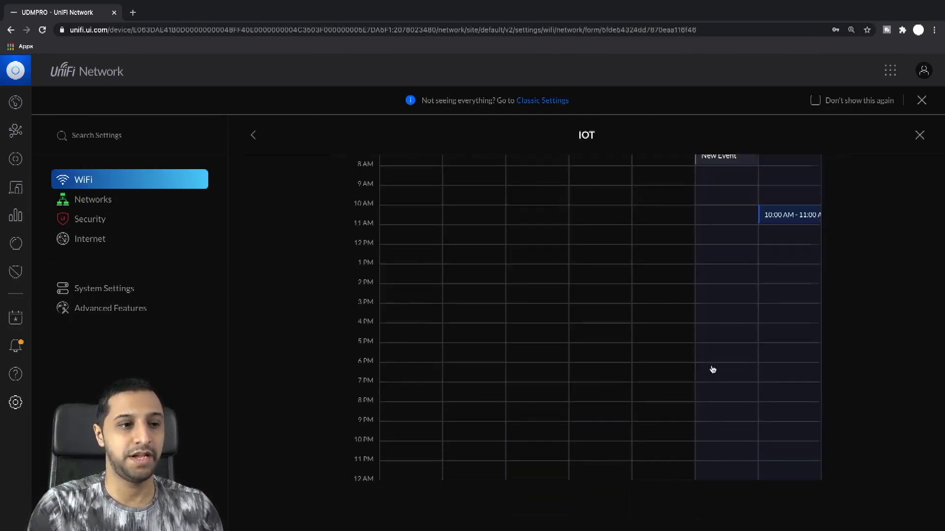
pyautogui.click(775, 331)
pyautogui.click(694, 394)
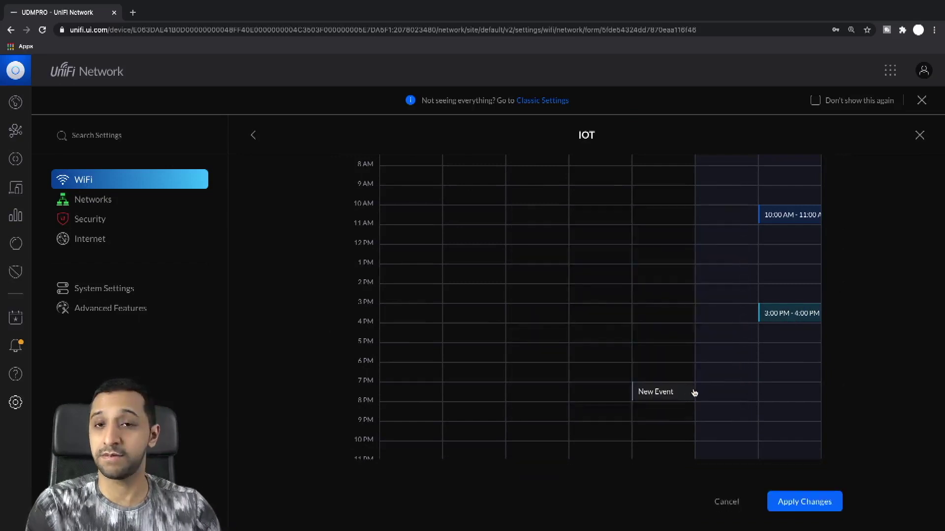
# Step: In Classic Settings, edit IOT and tick Monday in its WLAN schedule
pyautogui.click(542, 100)
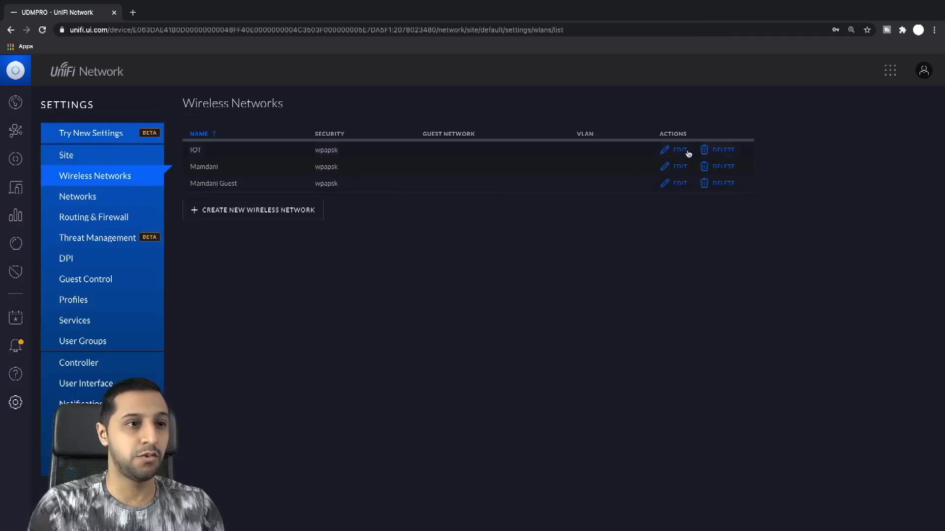
pyautogui.click(676, 150)
pyautogui.scroll(-15, 541, 296)
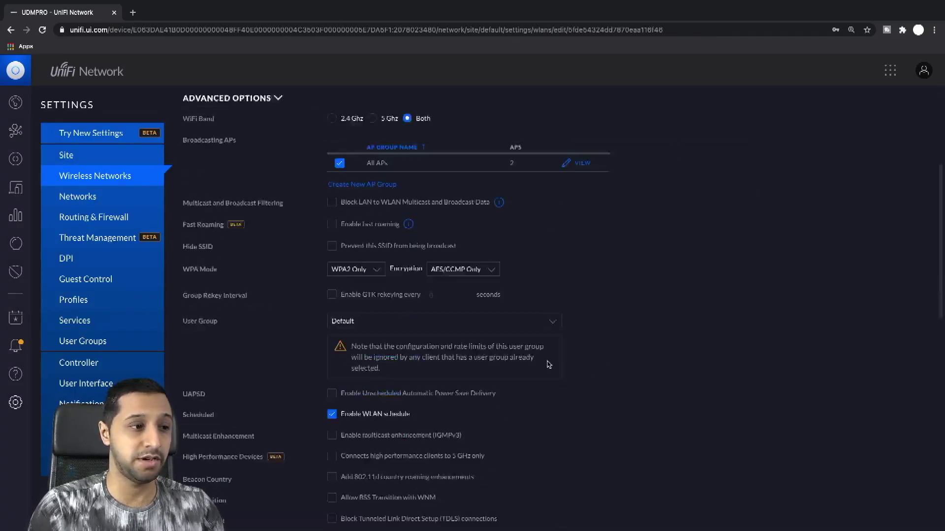
pyautogui.click(187, 250)
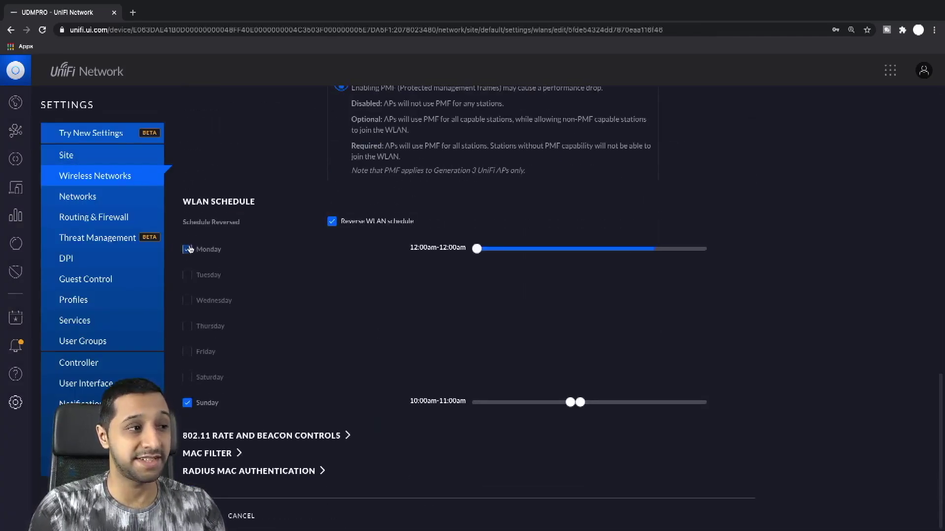
# Step: Drag Monday's slider handles to a 6:30am–10:15pm window
pyautogui.moveTo(477, 249); pyautogui.dragTo(569, 249)
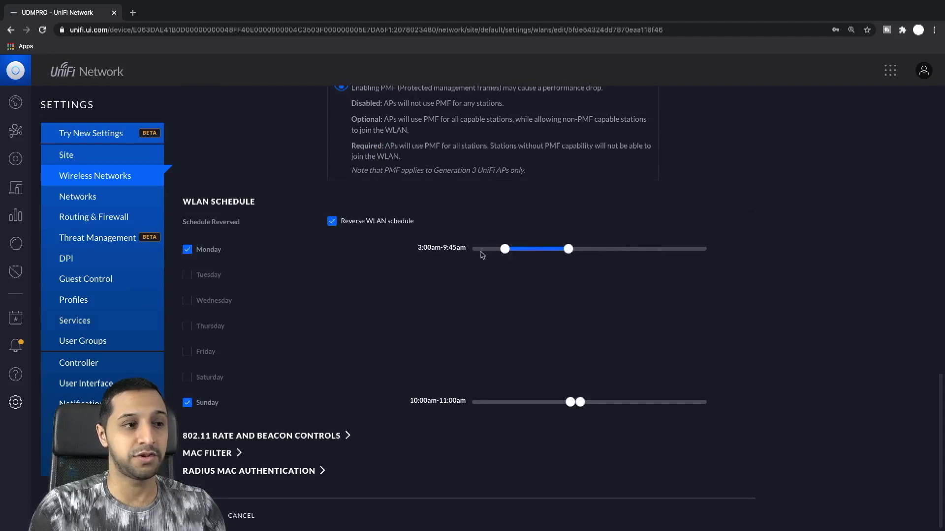
pyautogui.moveTo(478, 250); pyautogui.dragTo(480, 250)
pyautogui.moveTo(566, 249)
pyautogui.mouseDown()
pyautogui.moveTo(642, 249)
pyautogui.moveTo(556, 249)
pyautogui.mouseUp()
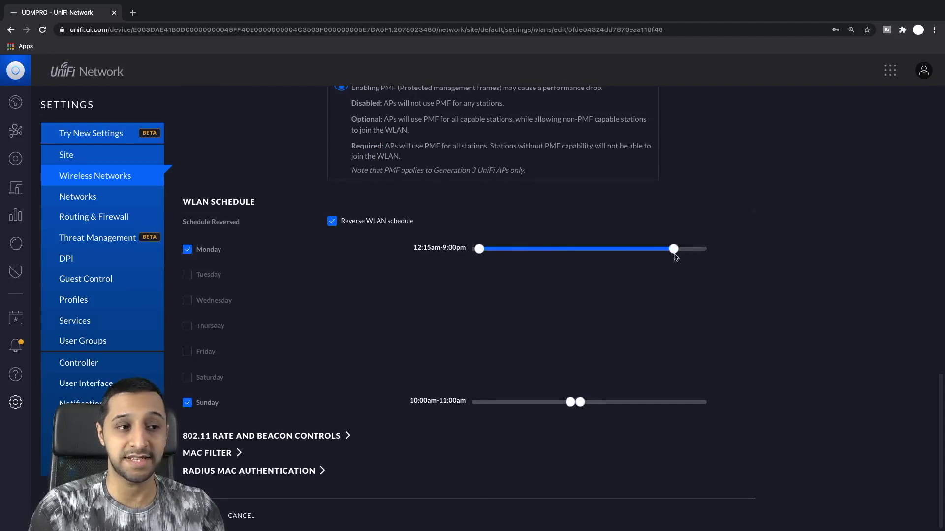
pyautogui.moveTo(675, 252); pyautogui.dragTo(685, 250)
pyautogui.moveTo(478, 250); pyautogui.dragTo(537, 251)
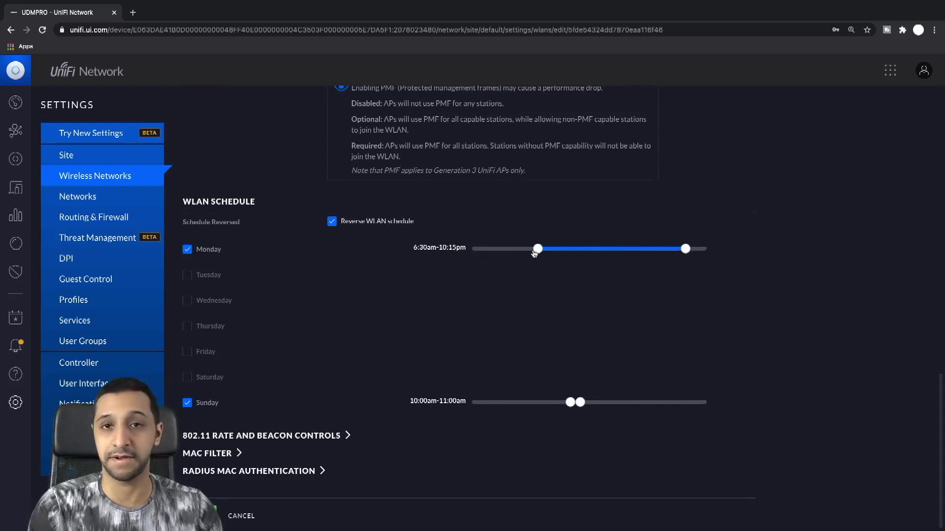